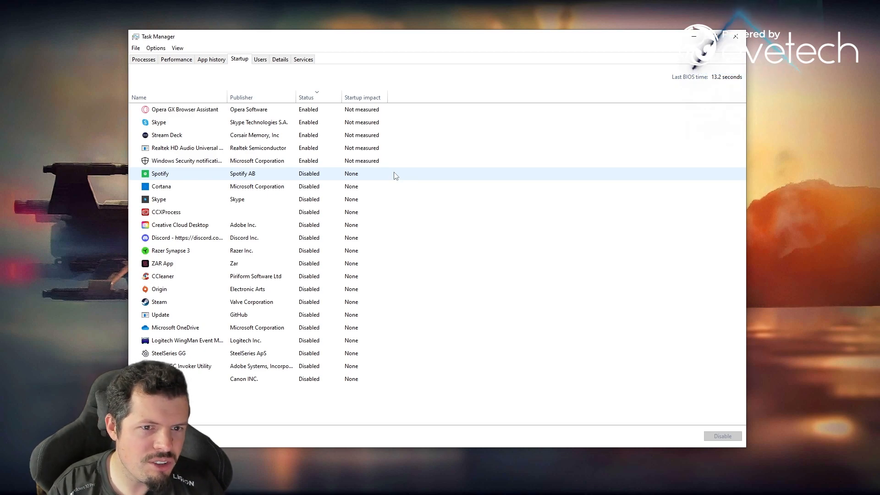
# Step: Disable the Stream Deck startup entry from its right-click menu
pyautogui.click(309, 136)
pyautogui.rightClick(311, 136)
pyautogui.click(330, 142)
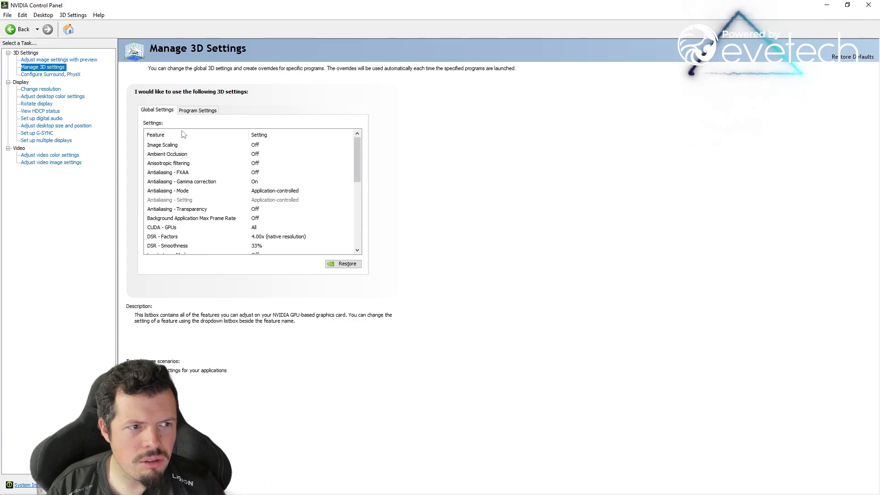
pyautogui.click(59, 60)
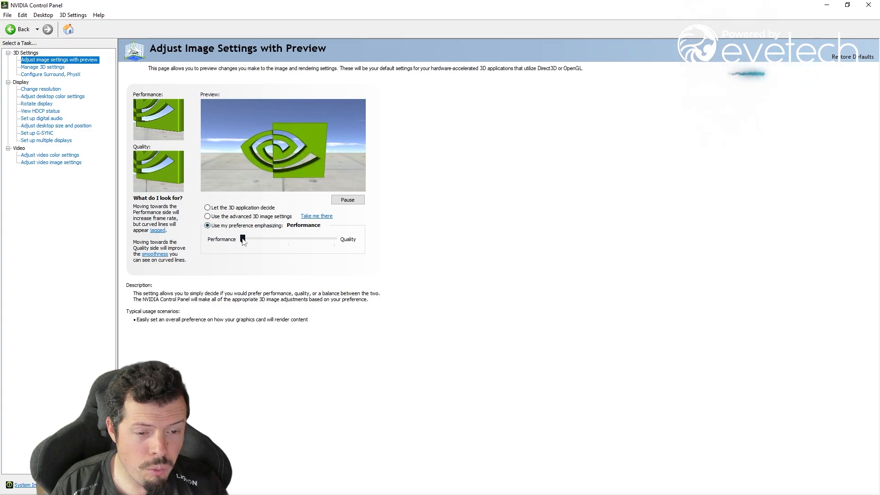
pyautogui.moveTo(245, 226)
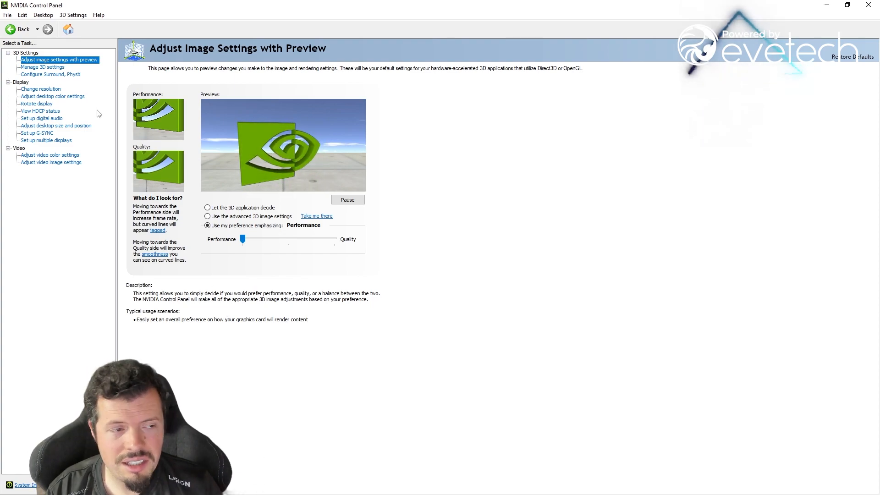
pyautogui.click(42, 67)
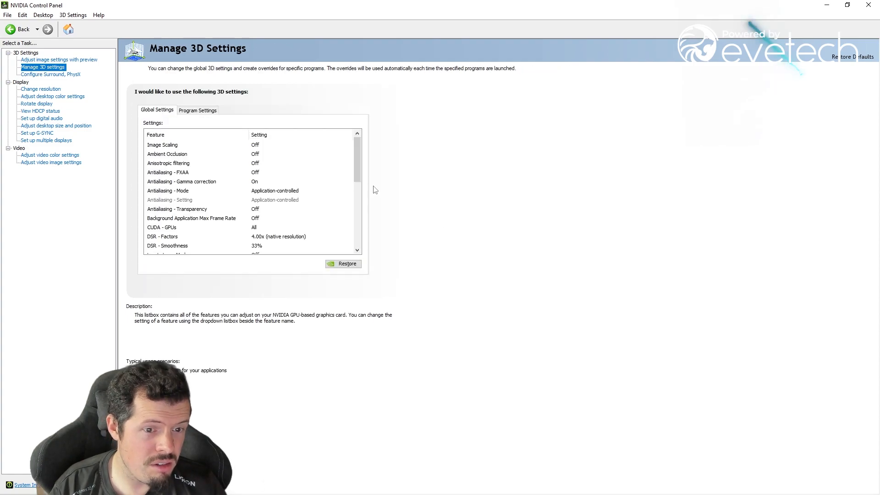
pyautogui.moveTo(356, 164); pyautogui.dragTo(357, 191)
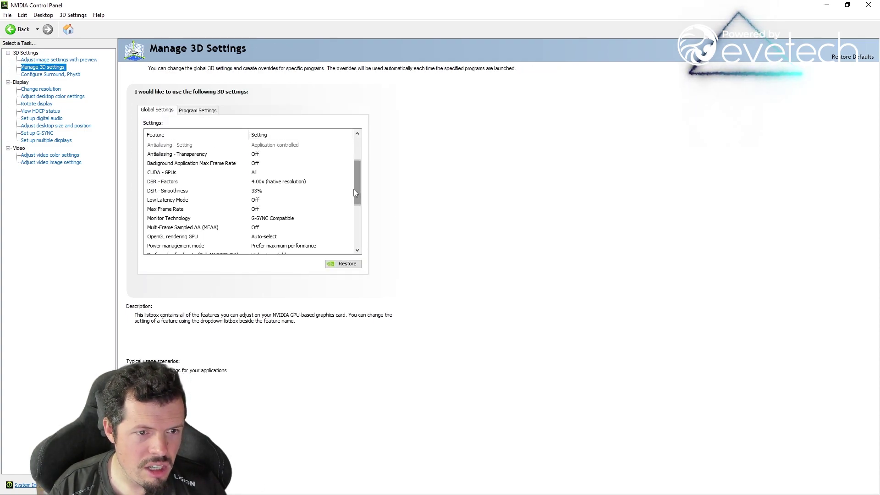
# Step: Untick the 4.00x factor so DSR - Factors reads Off, and confirm with OK
pyautogui.click(289, 182)
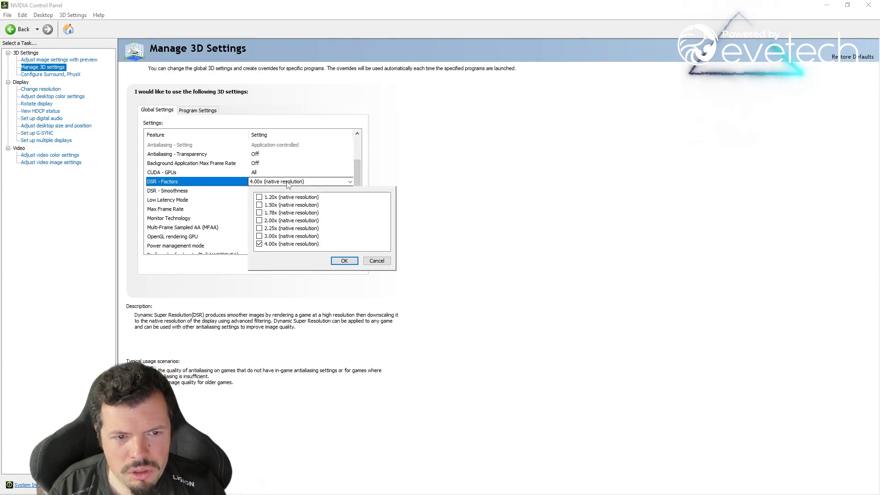
pyautogui.click(260, 244)
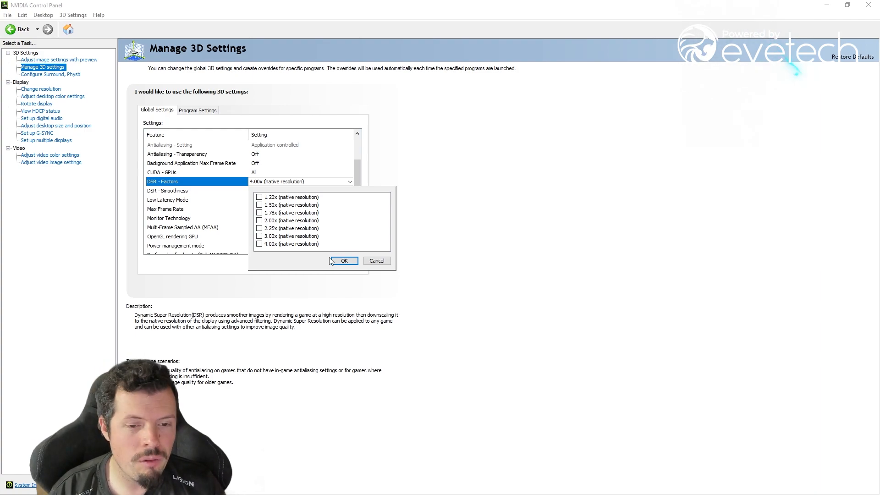
pyautogui.click(339, 262)
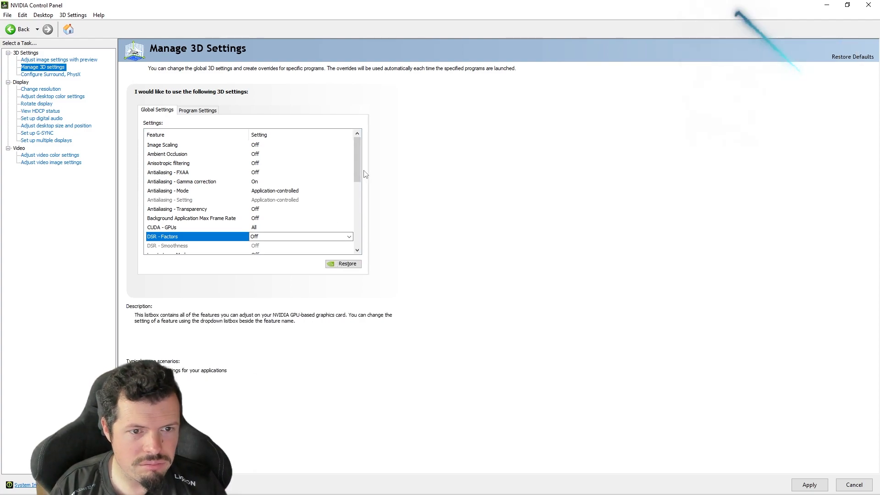
pyautogui.moveTo(358, 158); pyautogui.dragTo(357, 204)
# Step: Check Monitor Technology, then set Power management mode to Prefer maximum performance
pyautogui.click(297, 173)
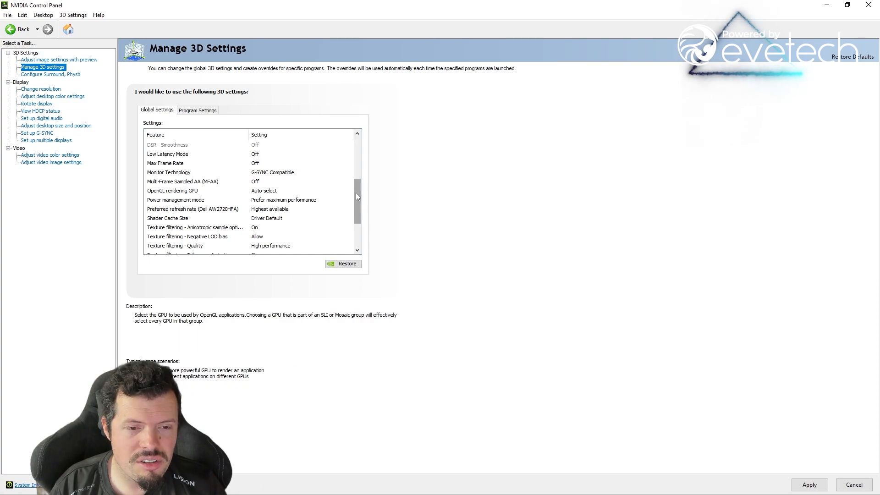
pyautogui.moveTo(356, 193); pyautogui.dragTo(357, 201)
pyautogui.click(213, 183)
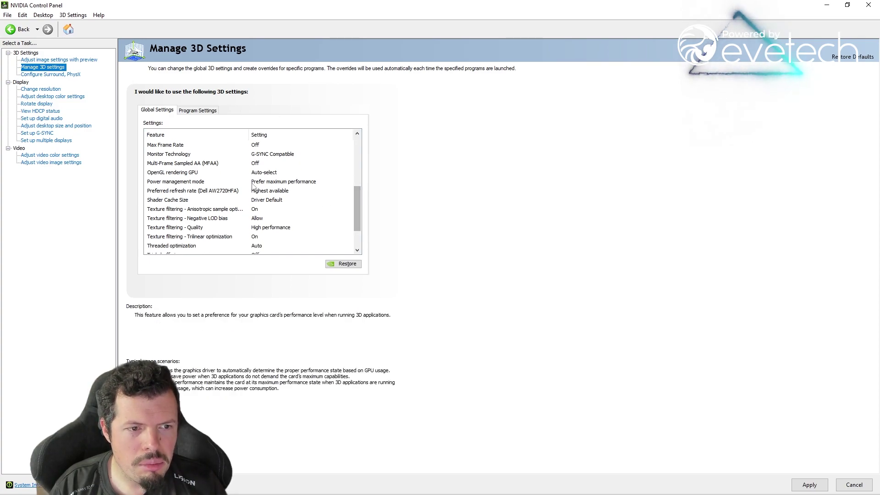
pyautogui.click(213, 182)
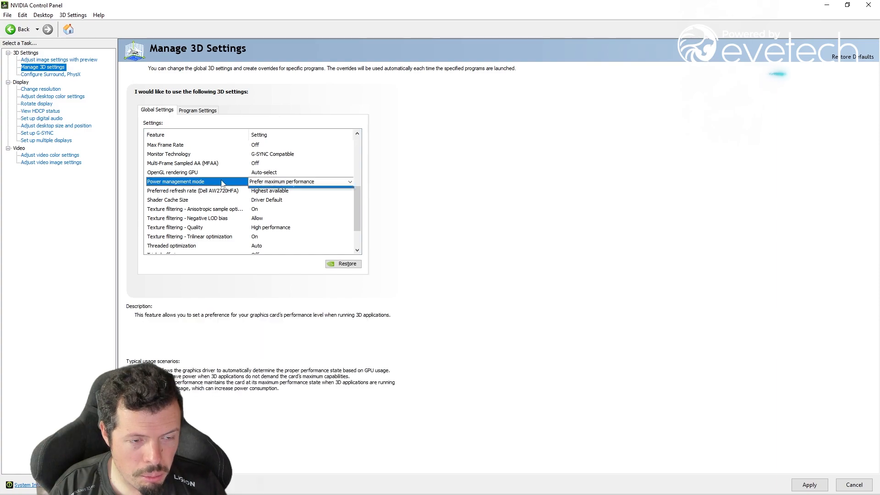
pyautogui.click(349, 181)
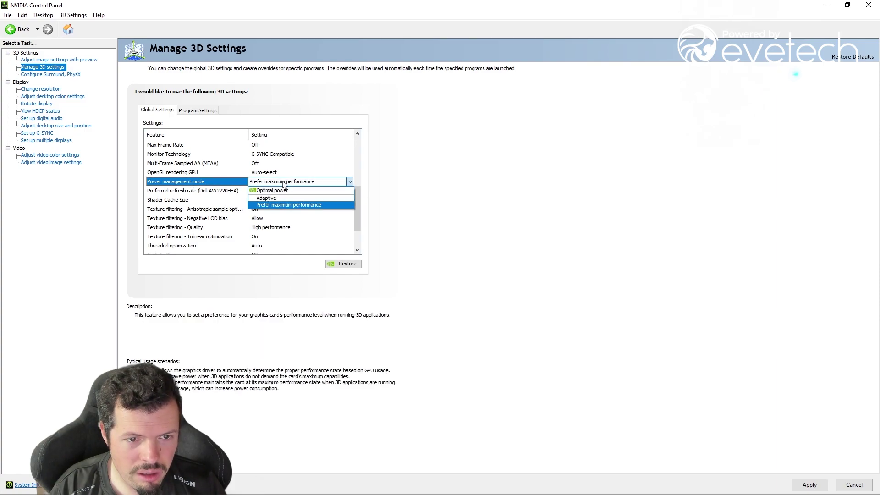
pyautogui.click(281, 206)
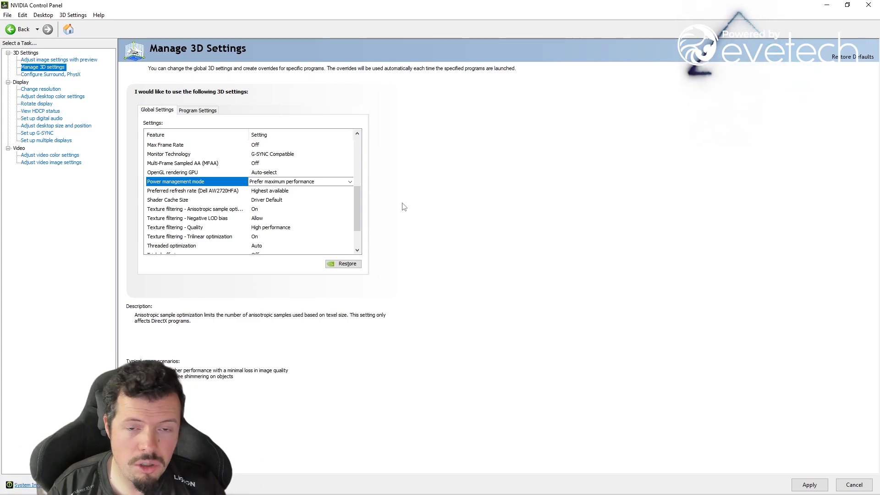
pyautogui.moveTo(355, 203); pyautogui.dragTo(357, 217)
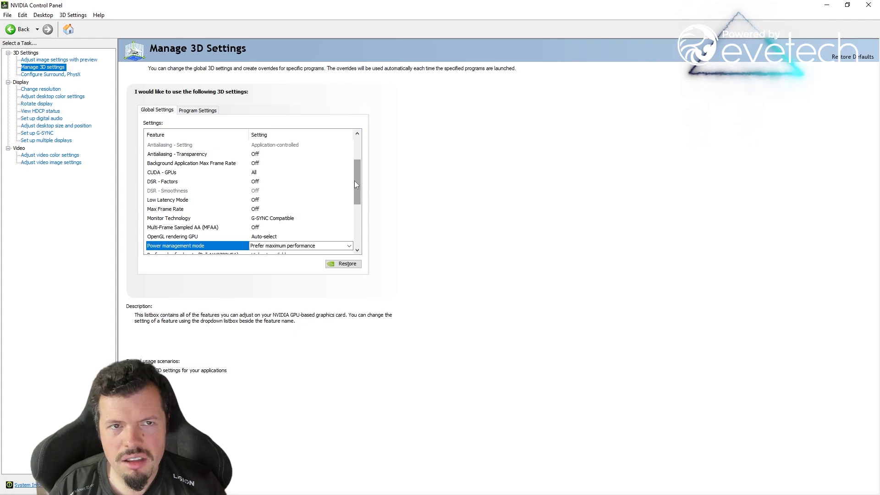
# Step: In Adjust desktop color settings, select the Dell AW2720HFA and drag Digital vibrance up from 70%
pyautogui.click(52, 96)
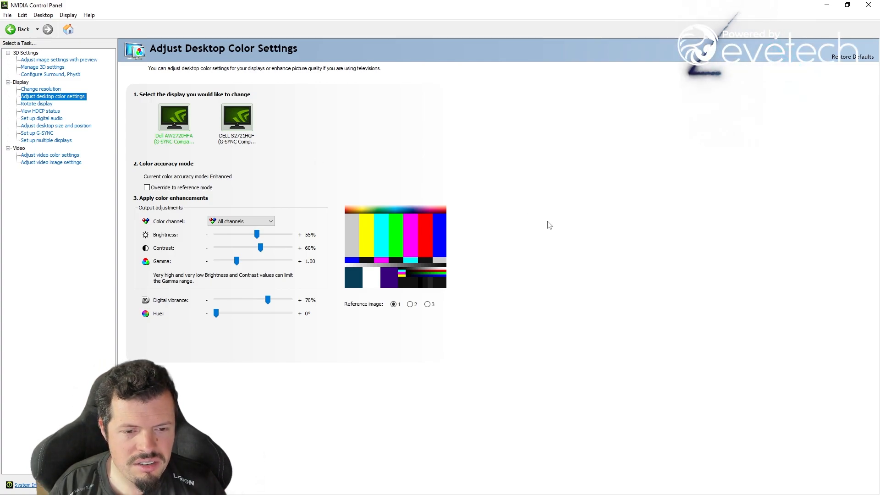
pyautogui.click(238, 124)
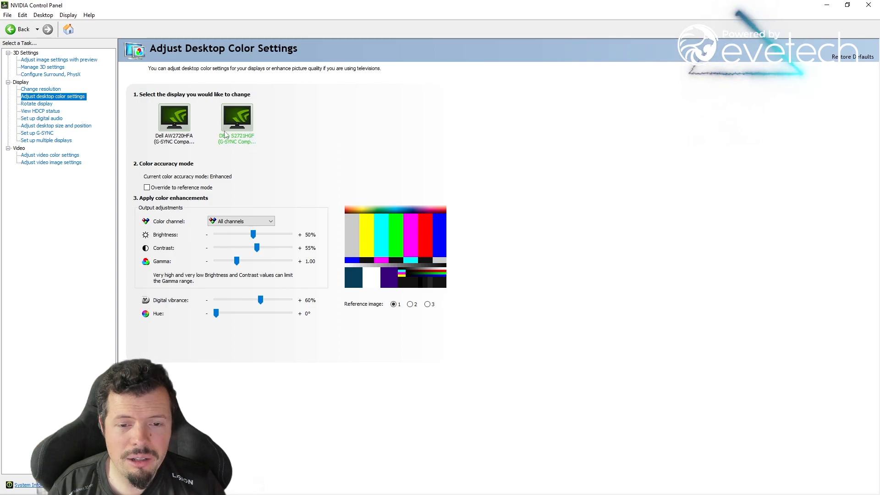
pyautogui.click(184, 132)
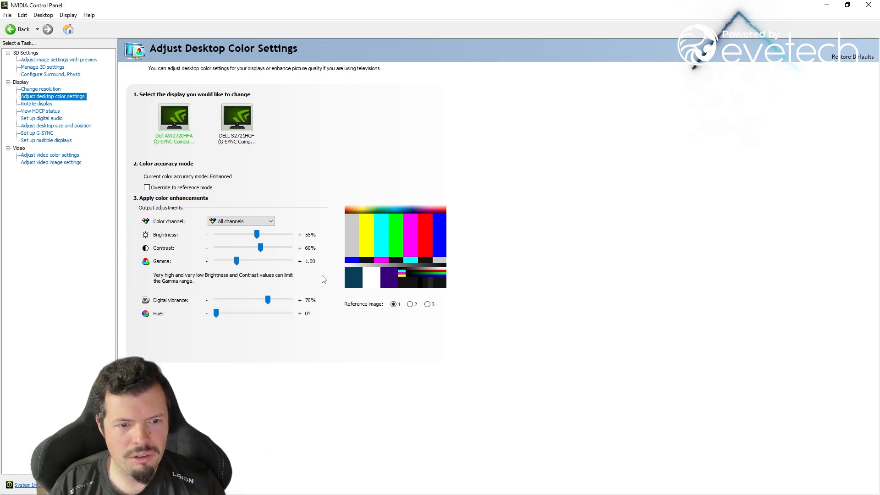
pyautogui.moveTo(260, 300)
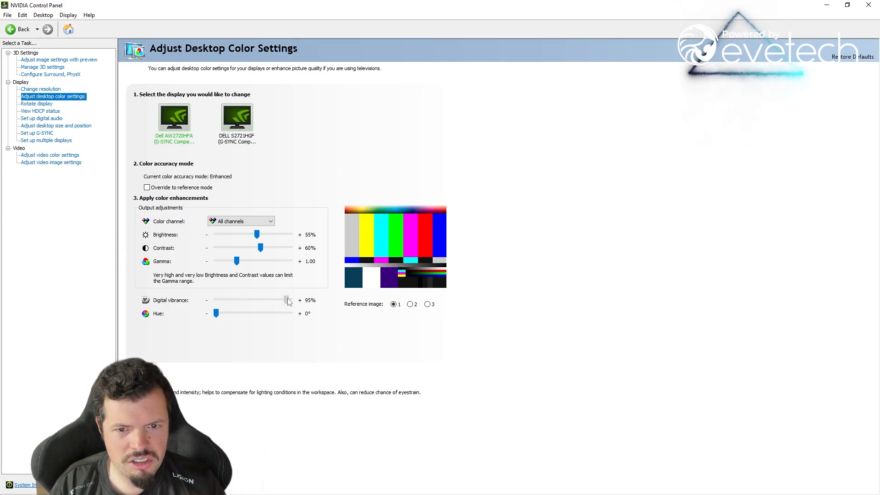
pyautogui.moveTo(287, 300)
pyautogui.mouseDown()
pyautogui.moveTo(235, 300)
pyautogui.moveTo(286, 300)
pyautogui.moveTo(268, 300)
pyautogui.mouseUp()
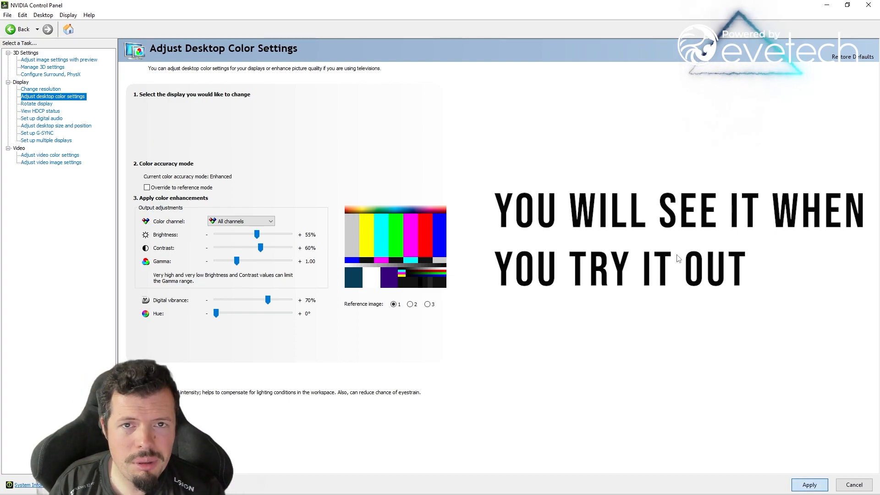
# Step: Apply the pending desktop colour settings with Enter
pyautogui.press('Return')
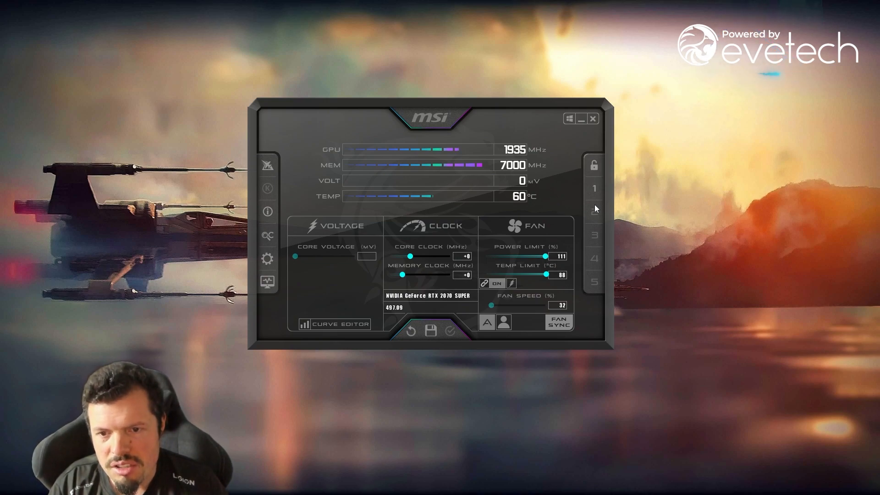
# Step: Re-set the 111% power and 88 °C temperature limits and save them to profile slot 1
pyautogui.moveTo(547, 256); pyautogui.dragTo(537, 256)
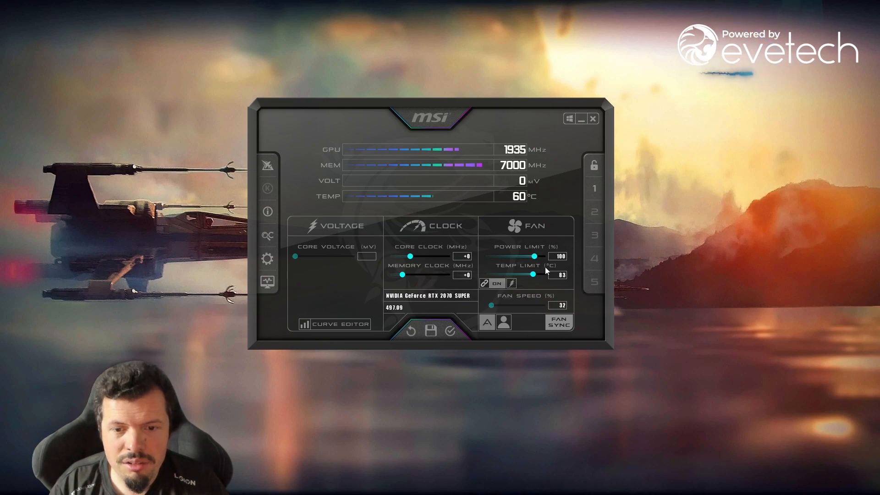
pyautogui.moveTo(532, 274); pyautogui.dragTo(546, 275)
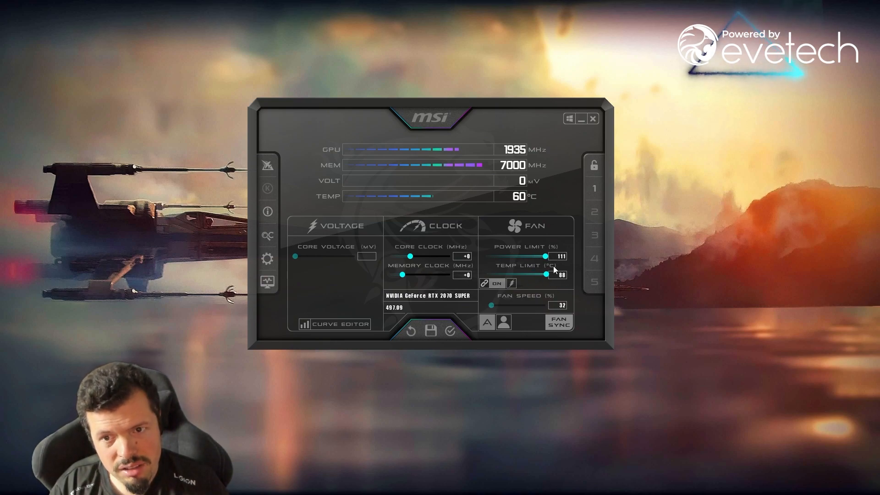
pyautogui.click(437, 328)
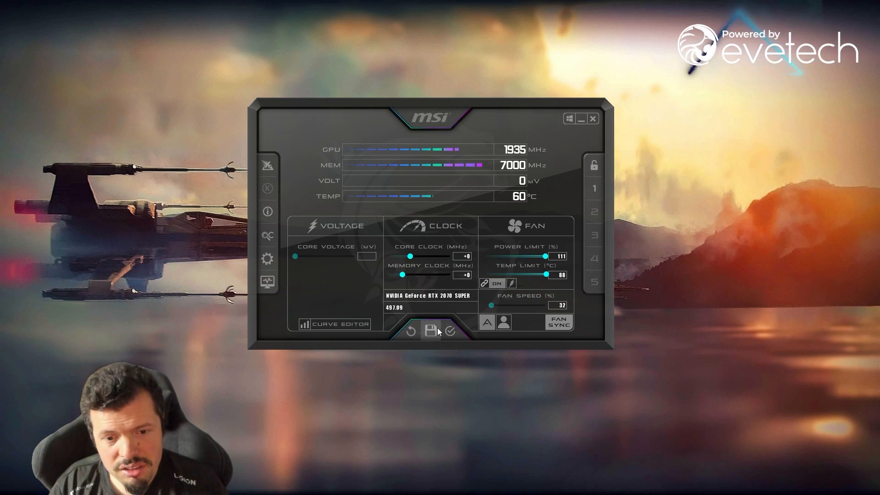
pyautogui.click(593, 187)
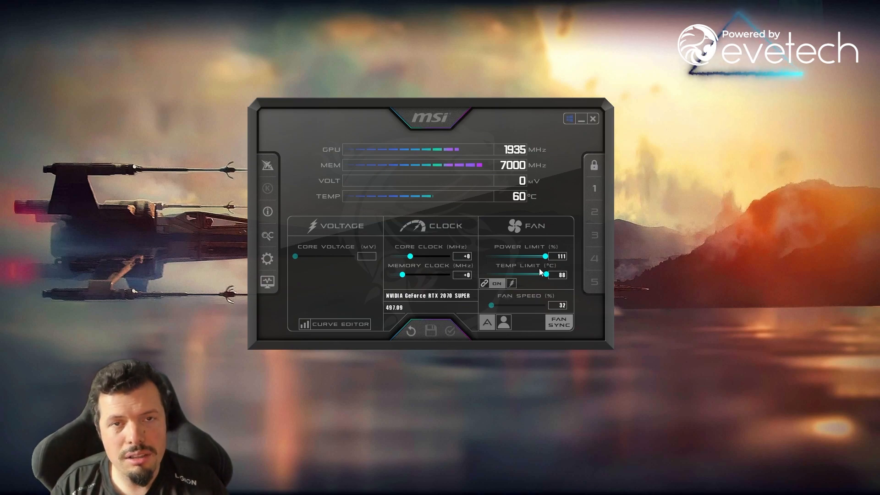
pyautogui.moveTo(591, 201)
pyautogui.mouseDown()
pyautogui.moveTo(590, 275)
pyautogui.moveTo(616, 209)
pyautogui.mouseUp()
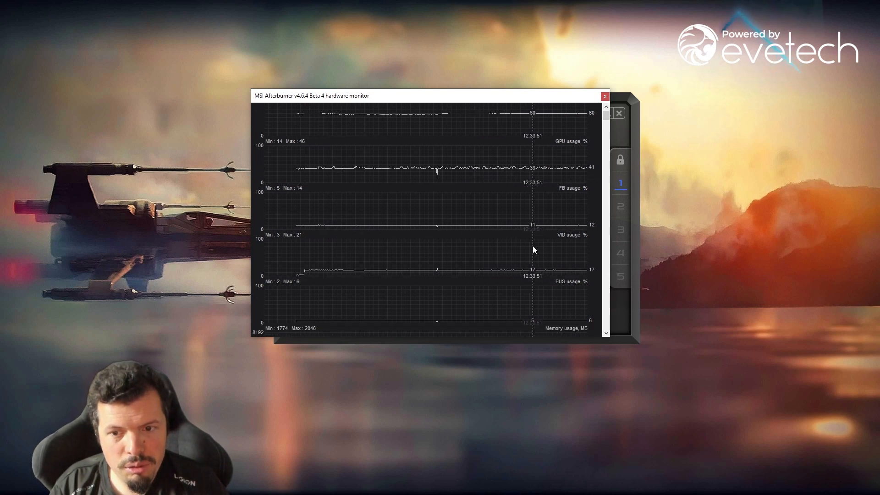
pyautogui.scroll(-5, 533, 249)
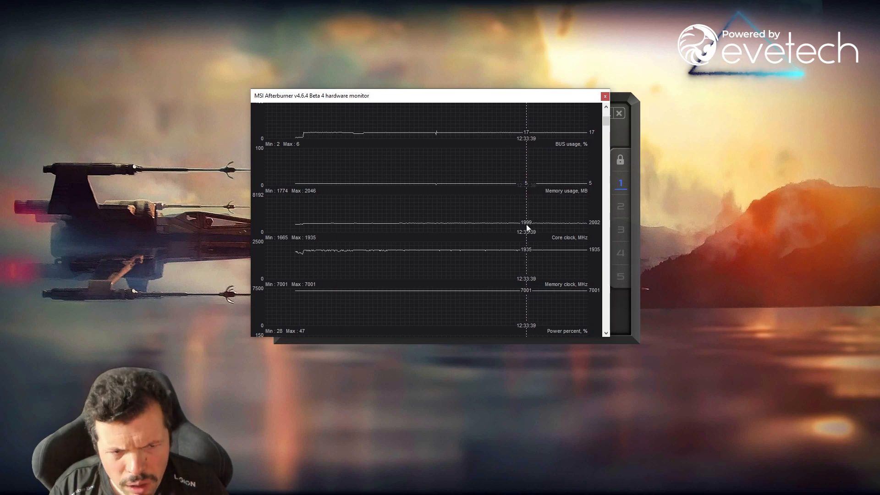
pyautogui.scroll(-3, 526, 225)
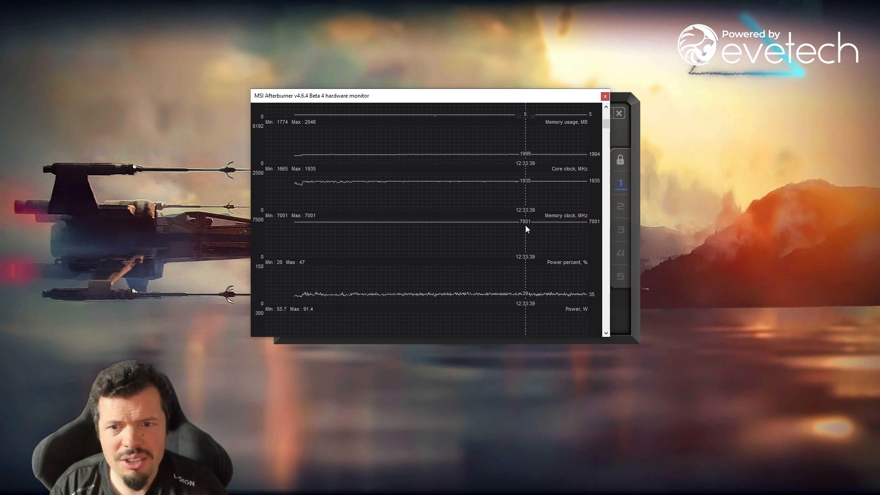
pyautogui.scroll(-2, 525, 229)
pyautogui.scroll(-3, 526, 233)
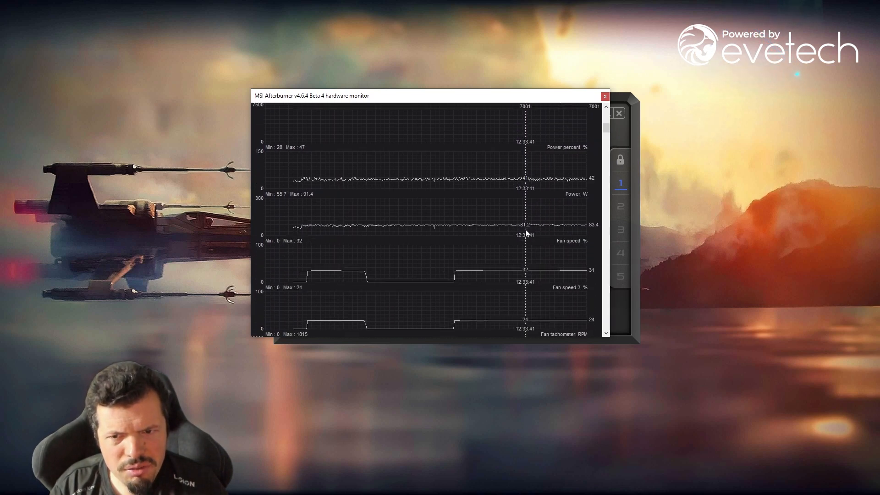
pyautogui.scroll(-3, 526, 234)
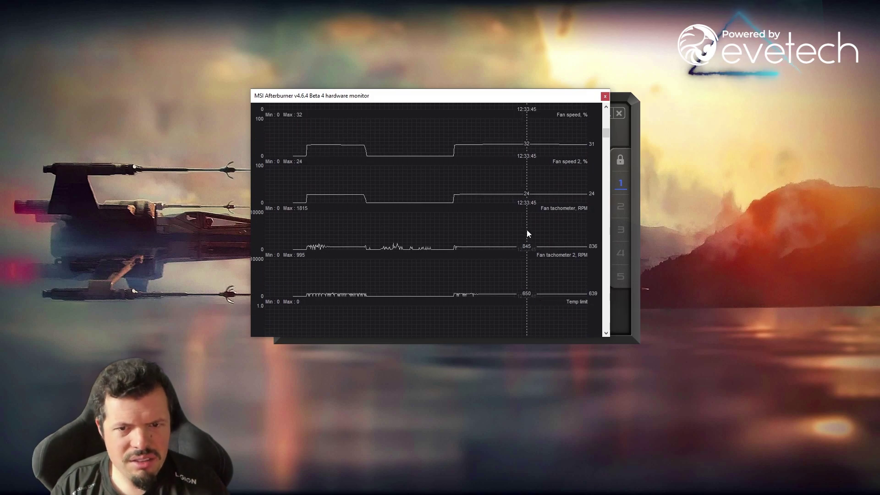
pyautogui.click(605, 96)
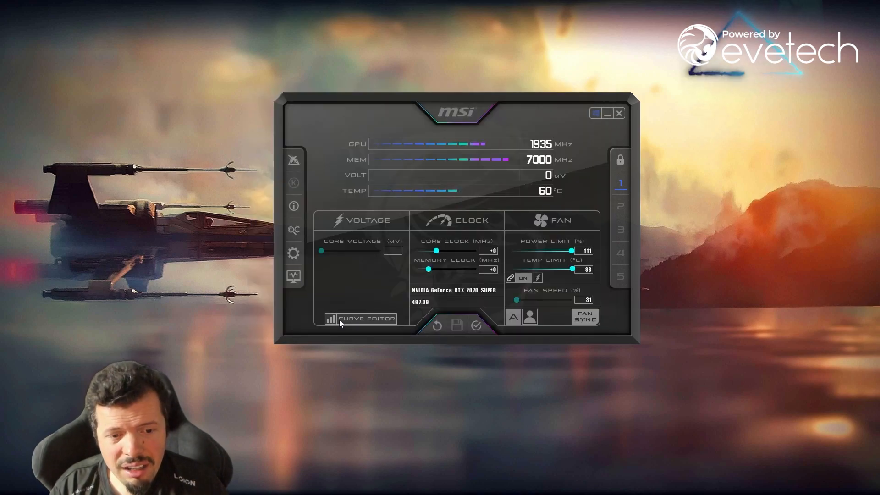
# Step: Open Afterburner properties on the Monitoring tab showing the active hardware graphs list
pyautogui.click(296, 253)
pyautogui.click(342, 121)
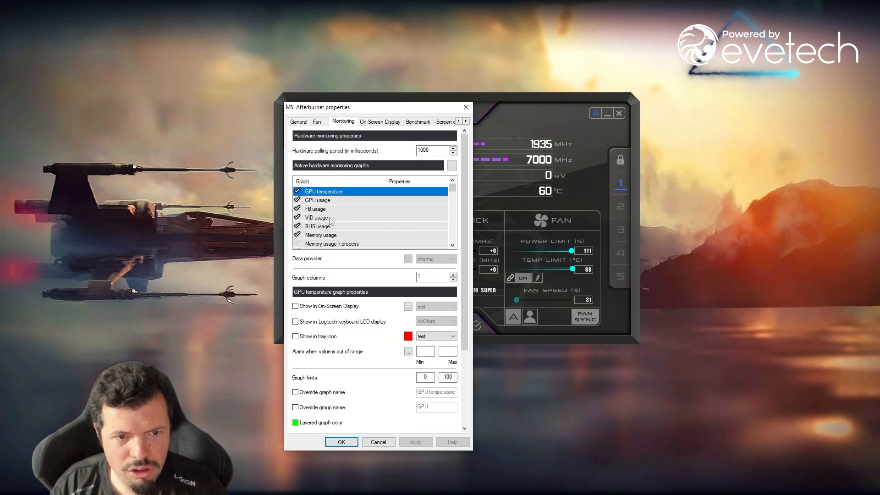
pyautogui.scroll(-5, 359, 236)
pyautogui.scroll(-5, 360, 237)
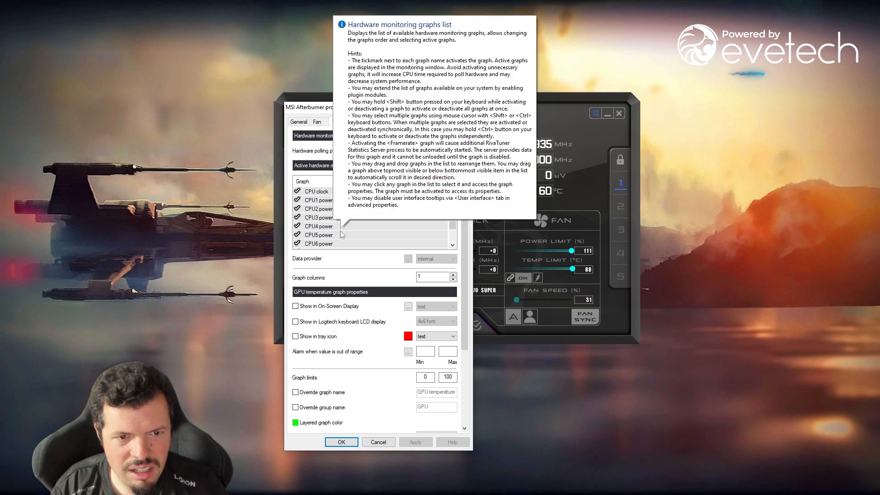
pyautogui.scroll(-5, 342, 232)
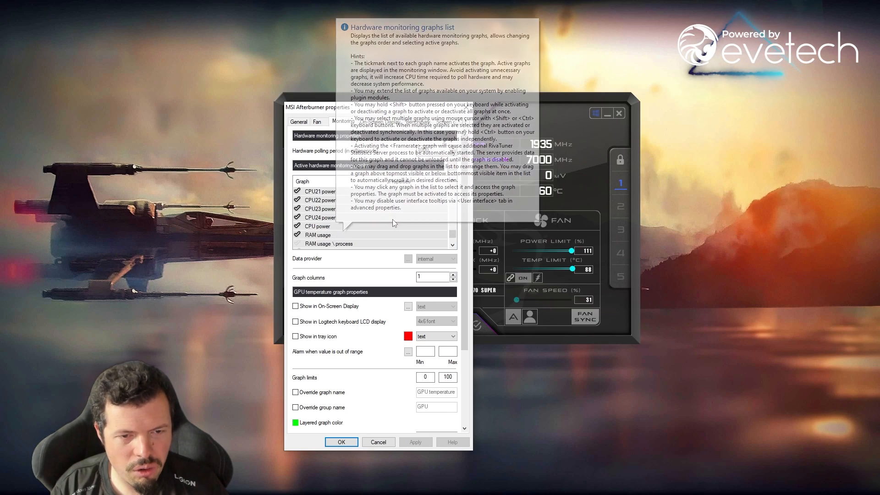
pyautogui.scroll(-5, 392, 220)
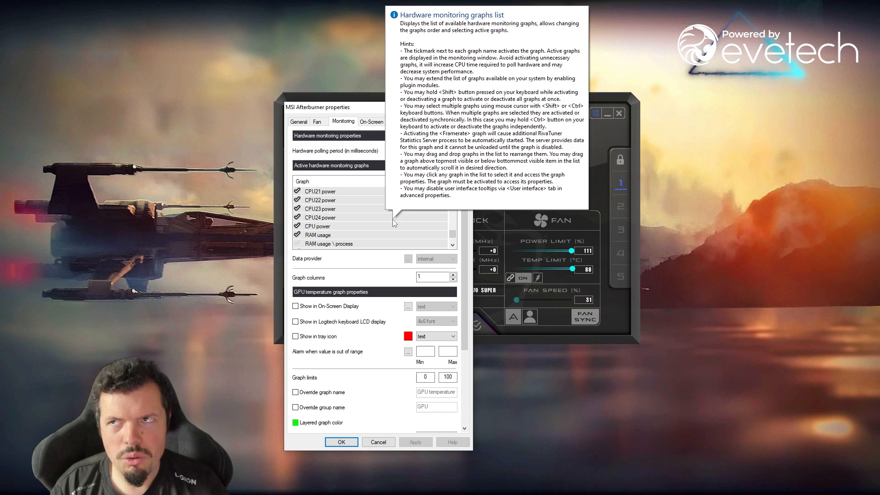
pyautogui.scroll(-5, 412, 230)
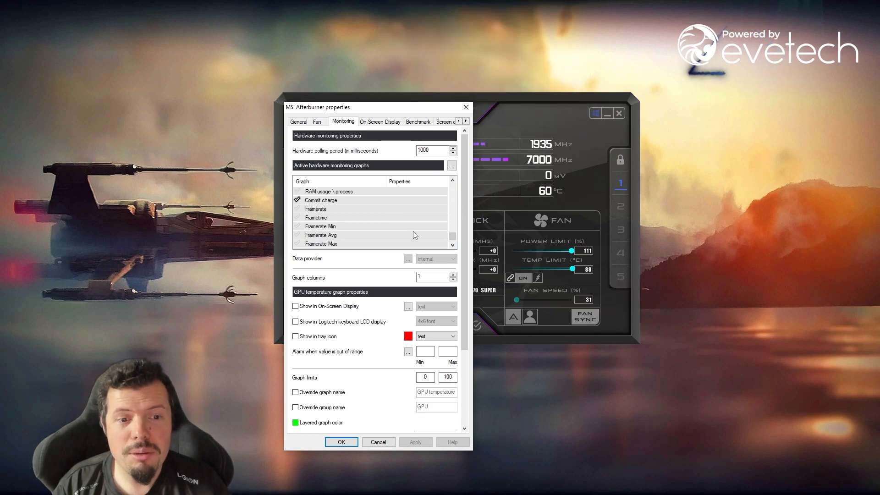
pyautogui.scroll(10, 375, 218)
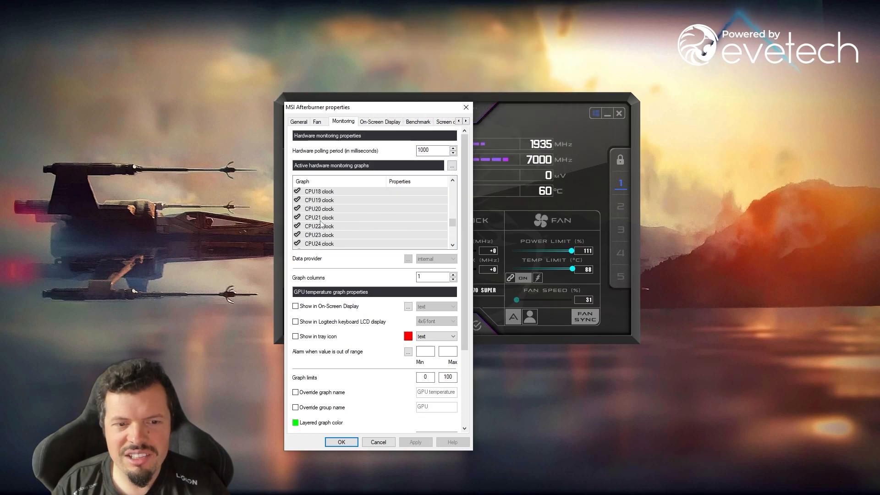
pyautogui.scroll(8, 325, 217)
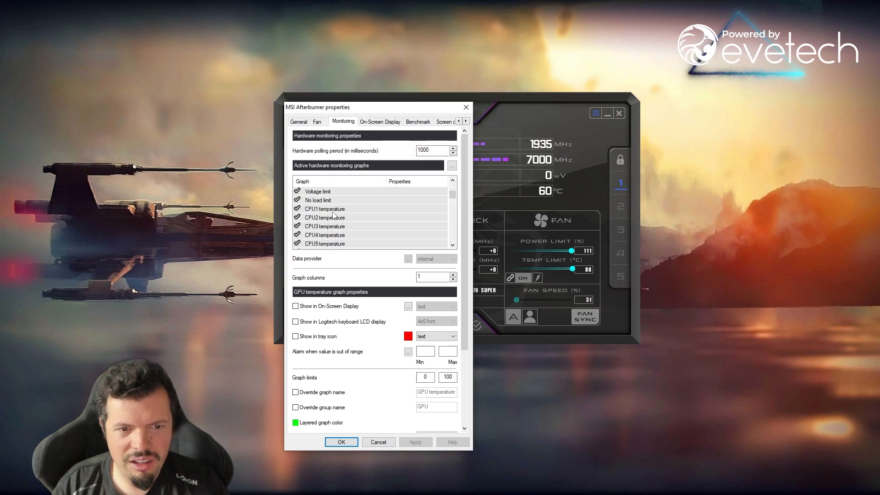